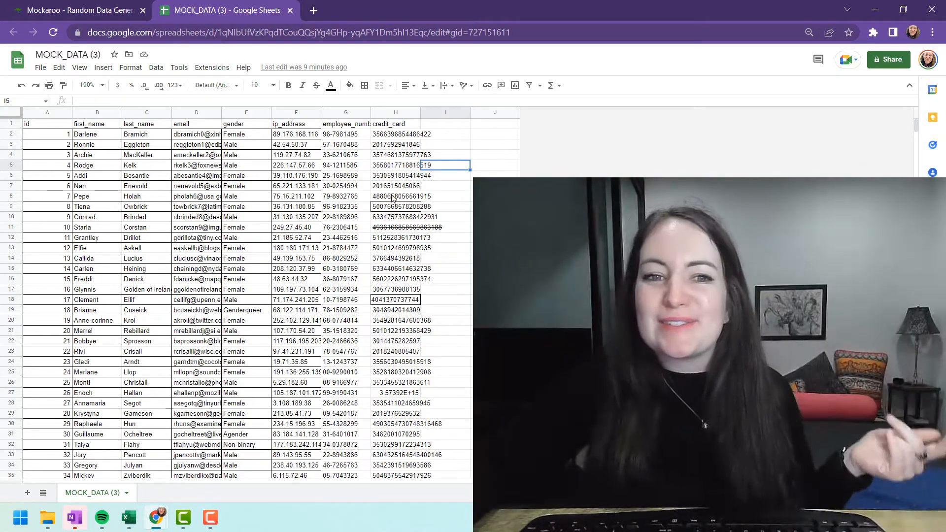
- Remove the borders from cells H8:H20 in the credit_card column
drag(398, 198, 402, 325)
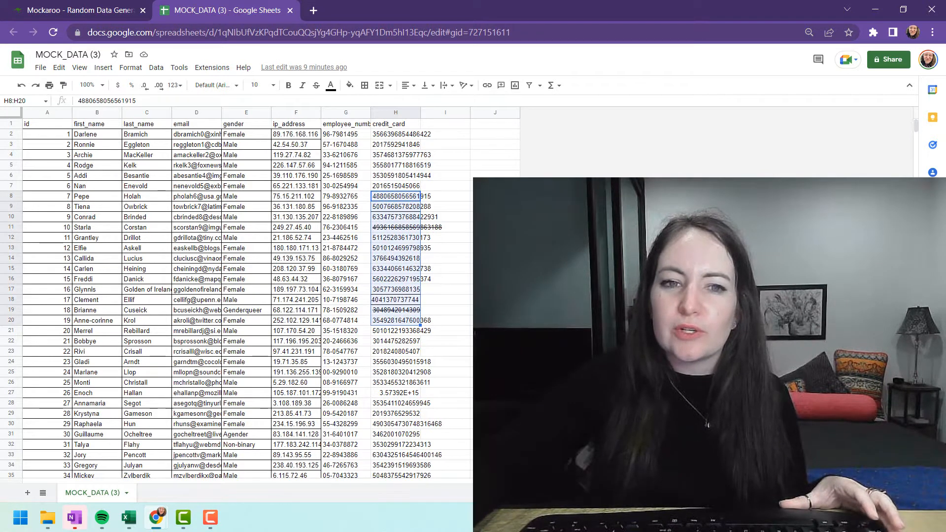
click(493, 258)
drag(409, 197, 408, 324)
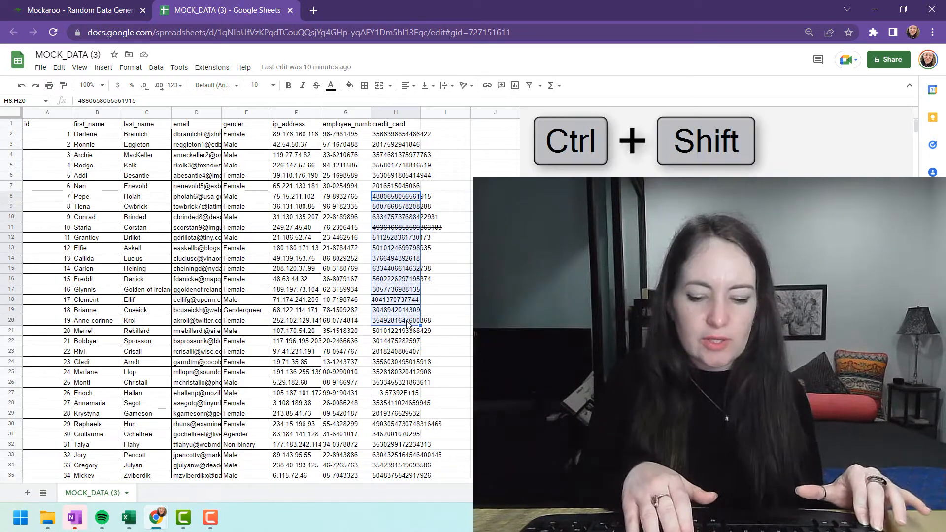
key(ctrl+shift+e)
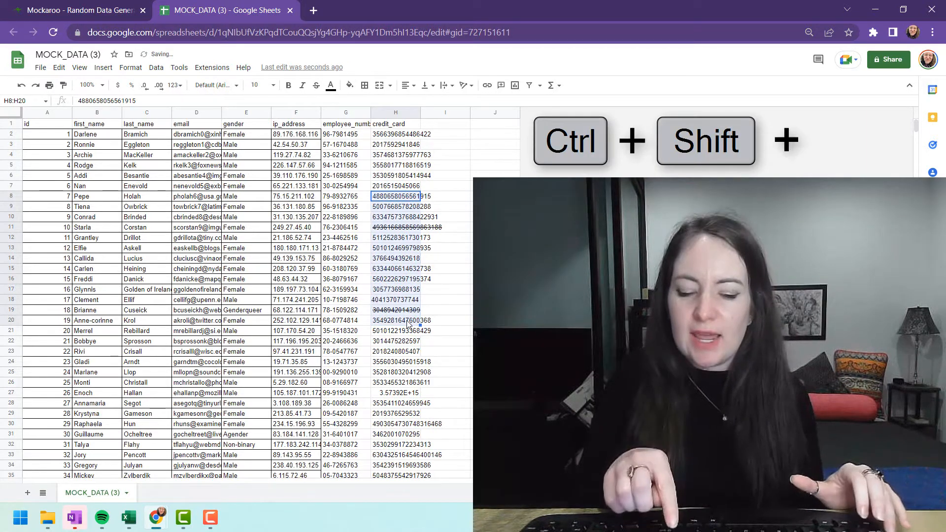
key(ctrl+shift+minus)
key(Right)
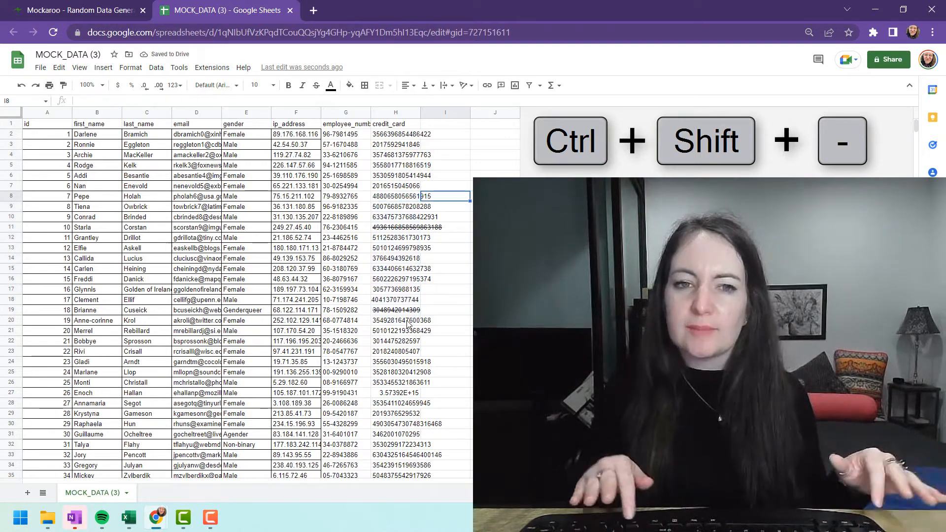
key(Left)
key(Up)
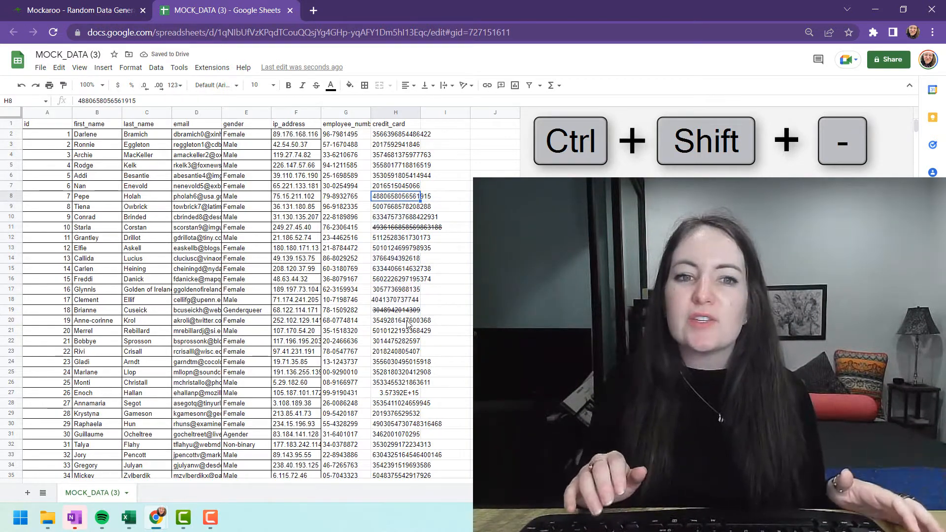
key(Up)
key(Left)
key(Up)
key(Left)
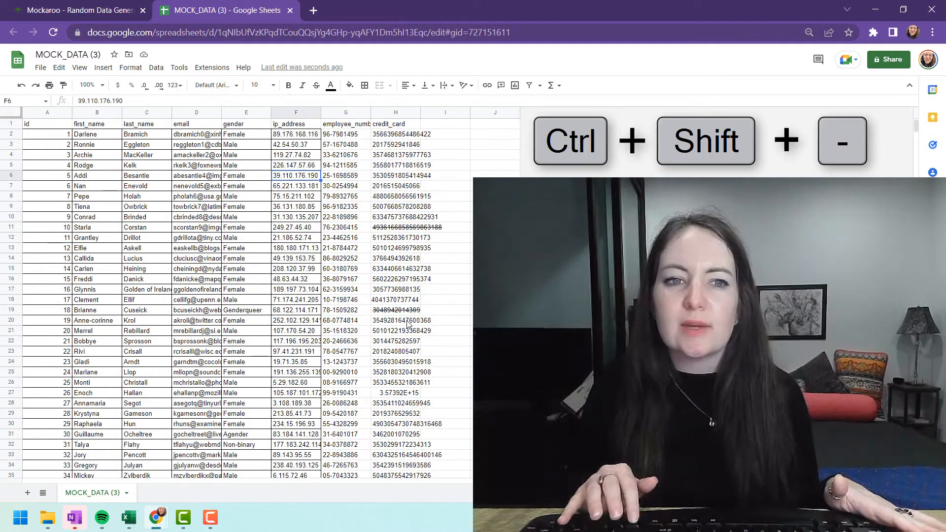
key(Right)
key(Left)
key(Left)
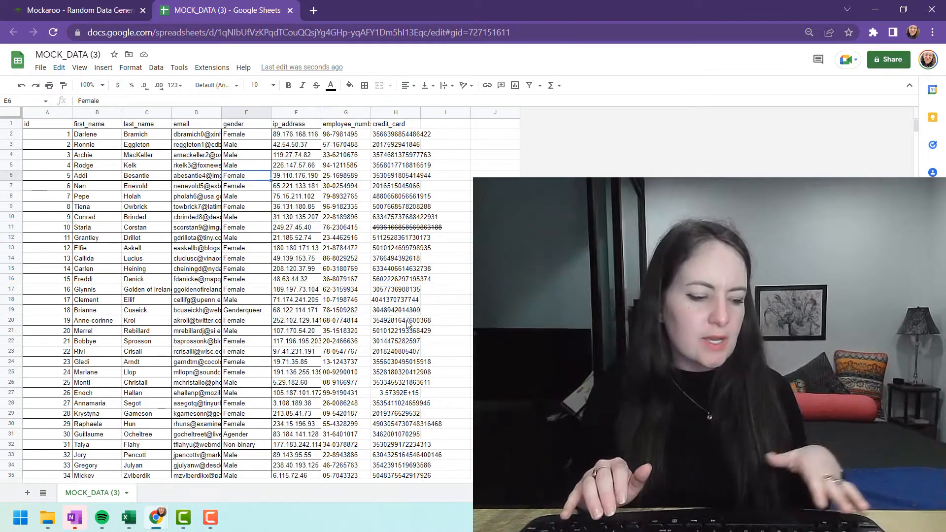
- Remove the borders from the entire data range A1:H1001
key(ctrl+a)
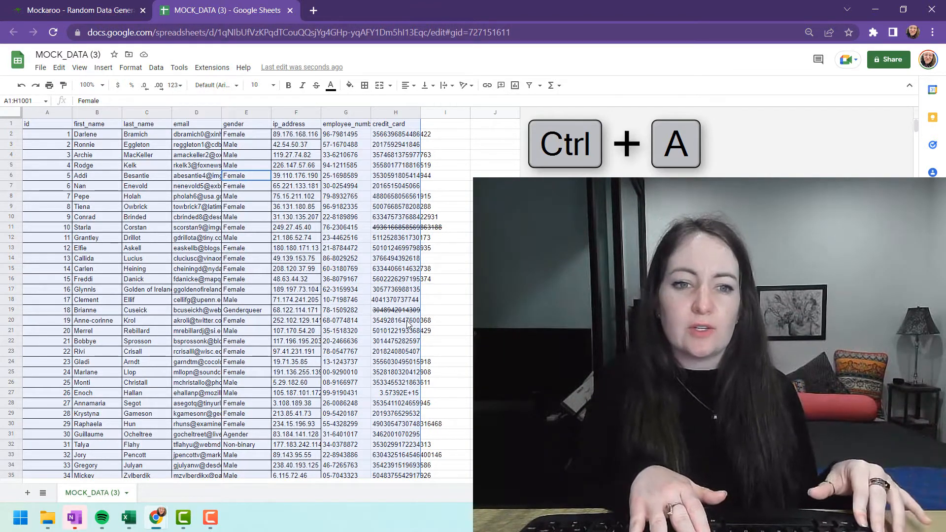
key(ctrl+shift+minus)
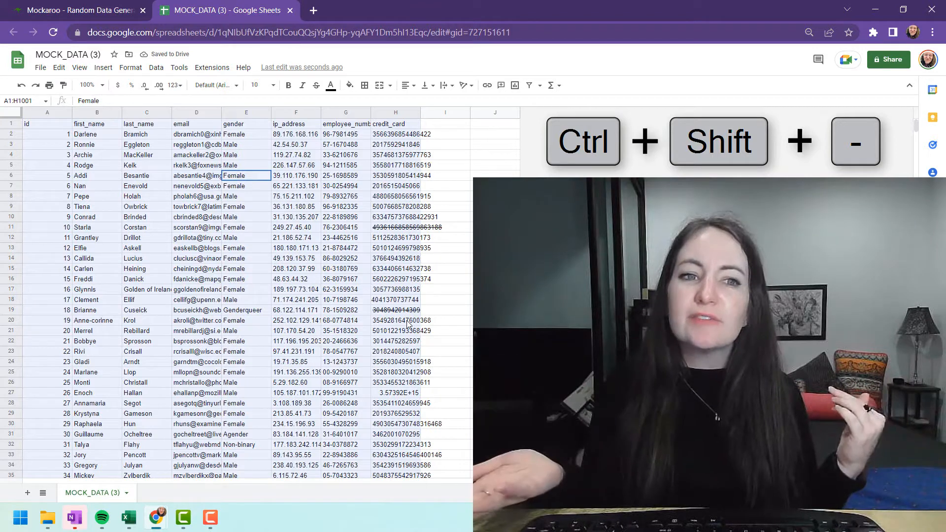
key(Right)
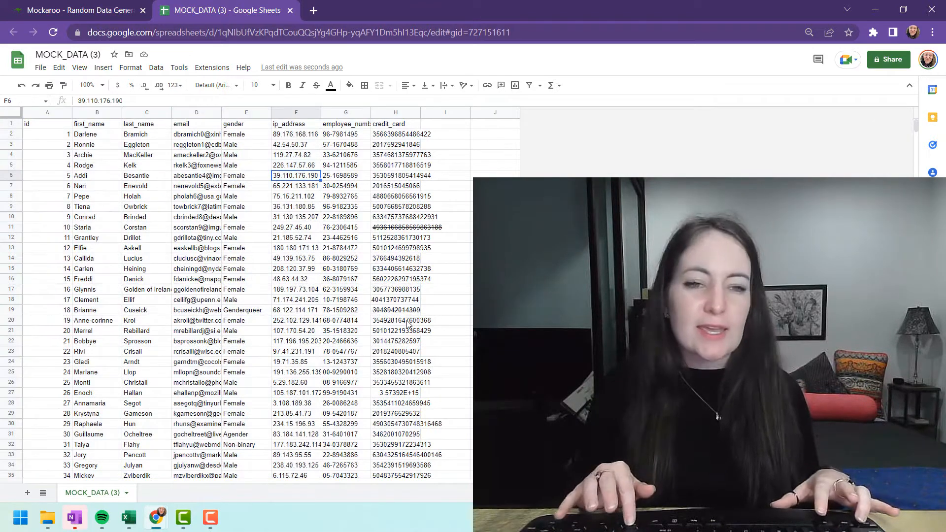
key(Left)
key(Right)
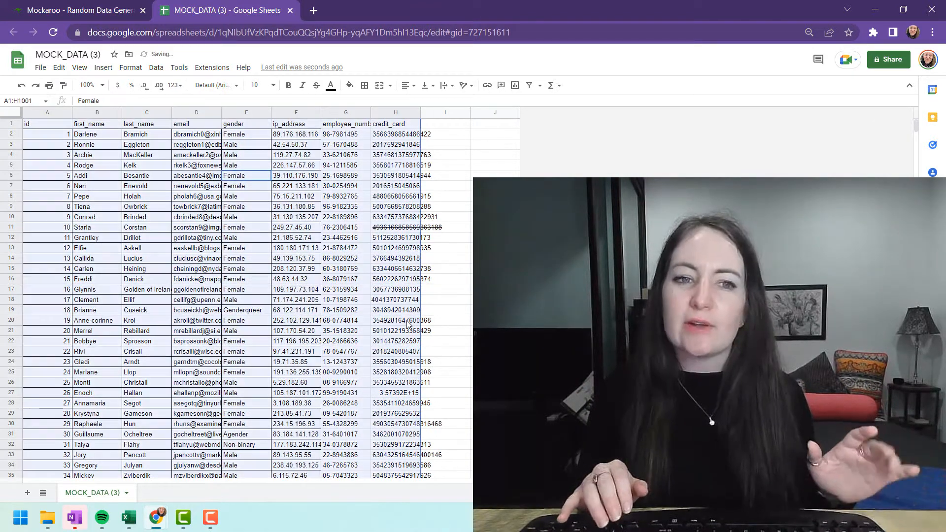
- Add an outer border around the whole credit_card column, H1:H1001
key(Right)
key(Right)
key(Up)
key(Up)
key(Up)
key(Up)
key(Up)
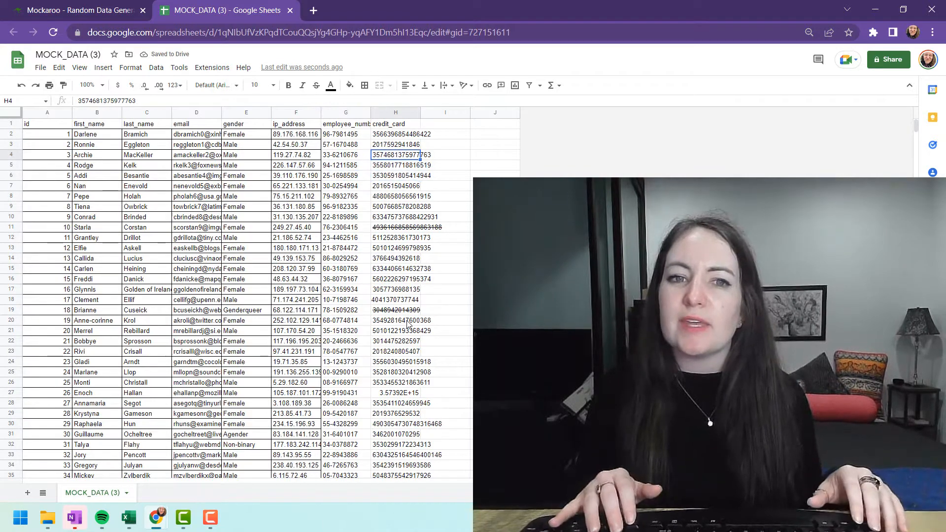
key(ctrl+shift+Down)
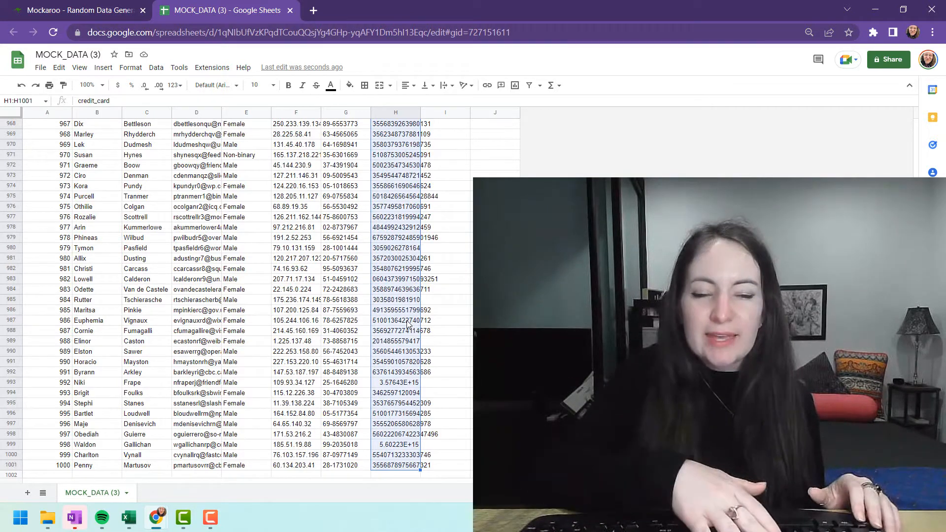
key(ctrl+shift+7)
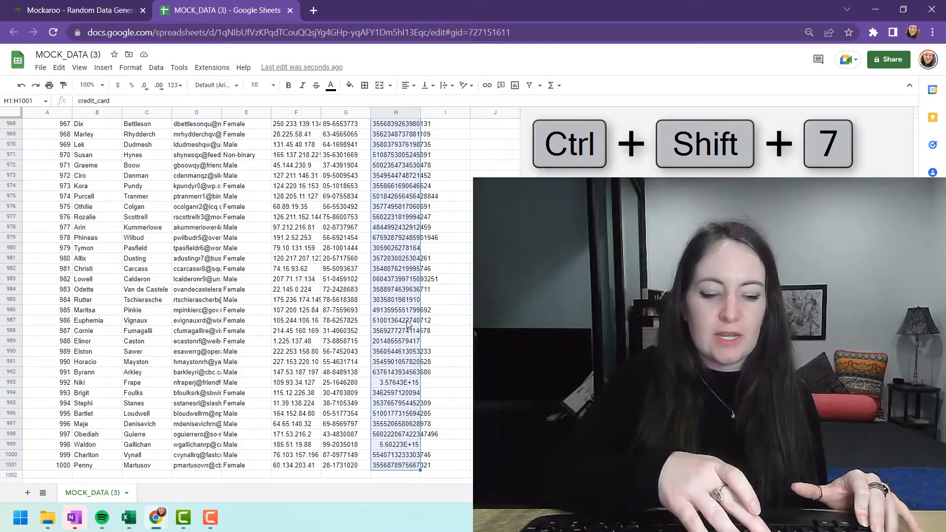
key(ctrl+Up)
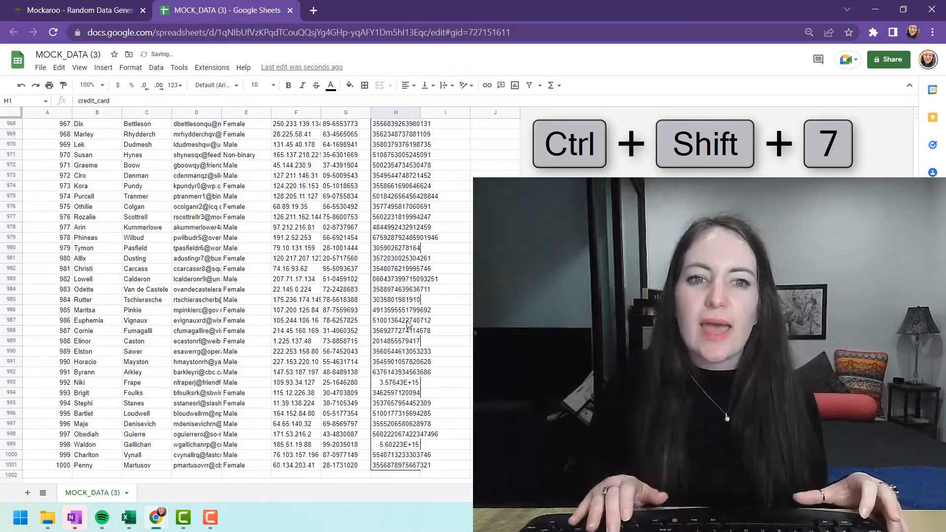
- Insert a blank row above row 5
key(Left)
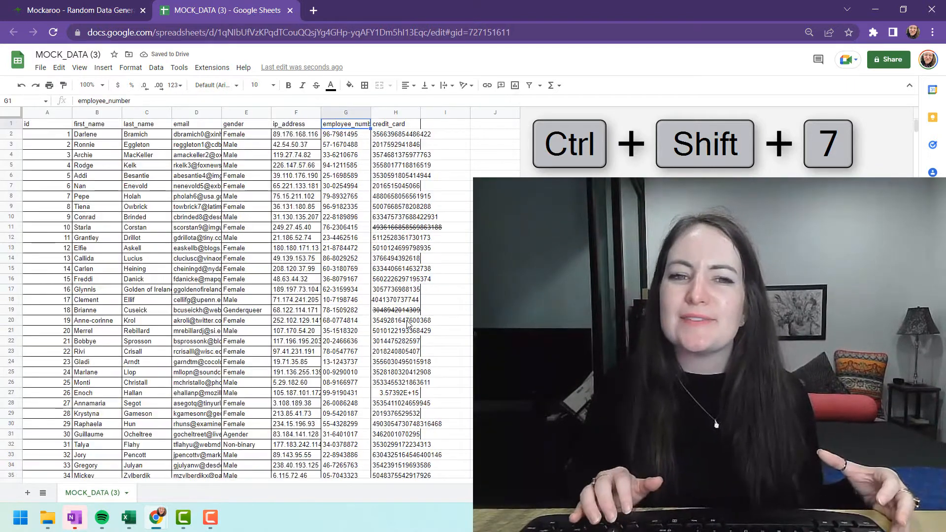
key(Down)
key(Down)
key(Right)
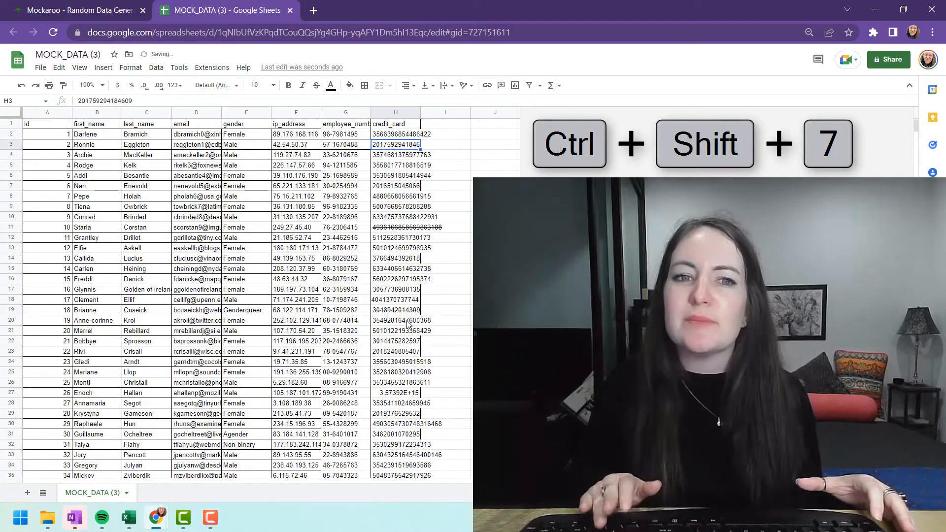
key(Down)
key(Down)
key(shift+space)
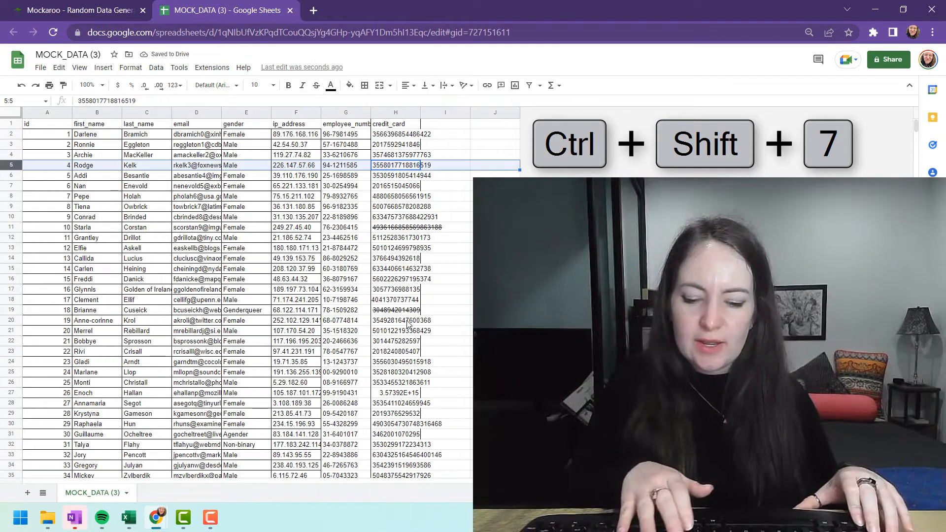
key(ctrl+alt+equal)
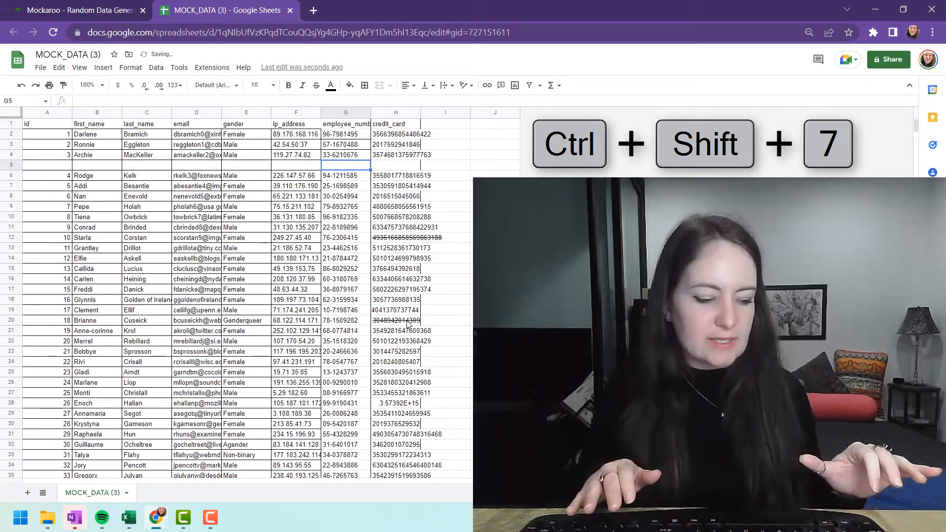
- Add an outer border around the blank cells A5:H5
key(Right)
key(shift+Left)
key(shift+Left)
key(shift+Left)
key(shift+Left)
key(shift+Left)
key(shift+Left)
key(shift+Left)
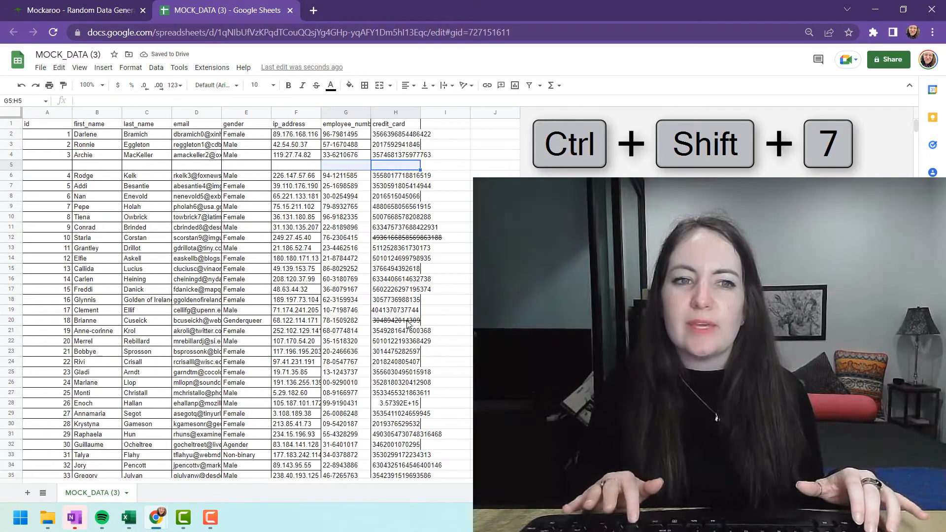
key(ctrl+shift+7)
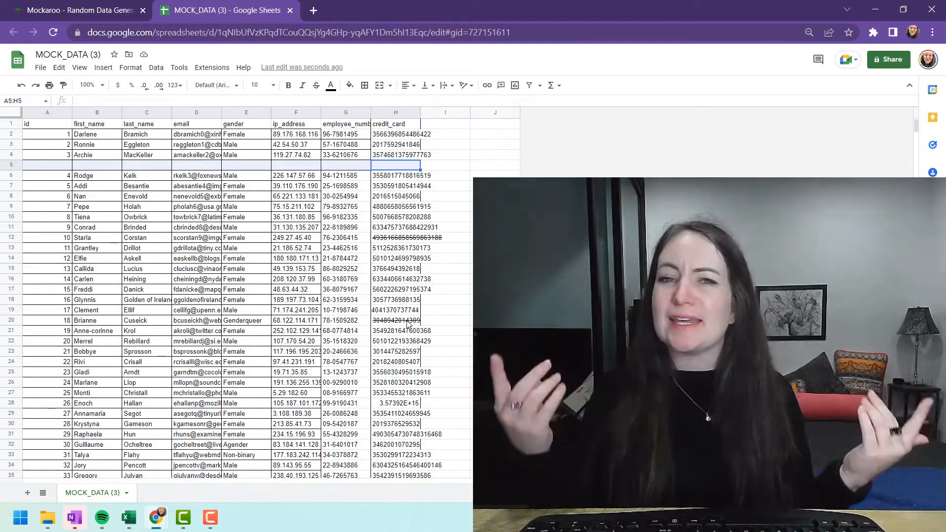
- Remove the borders from the block of data above the blank row, A1:H4
key(Up)
key(Up)
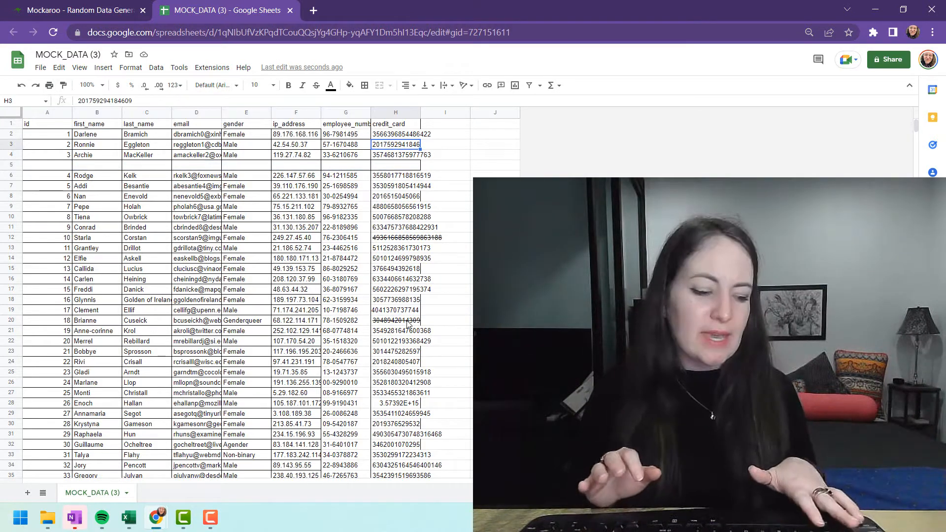
key(ctrl+a)
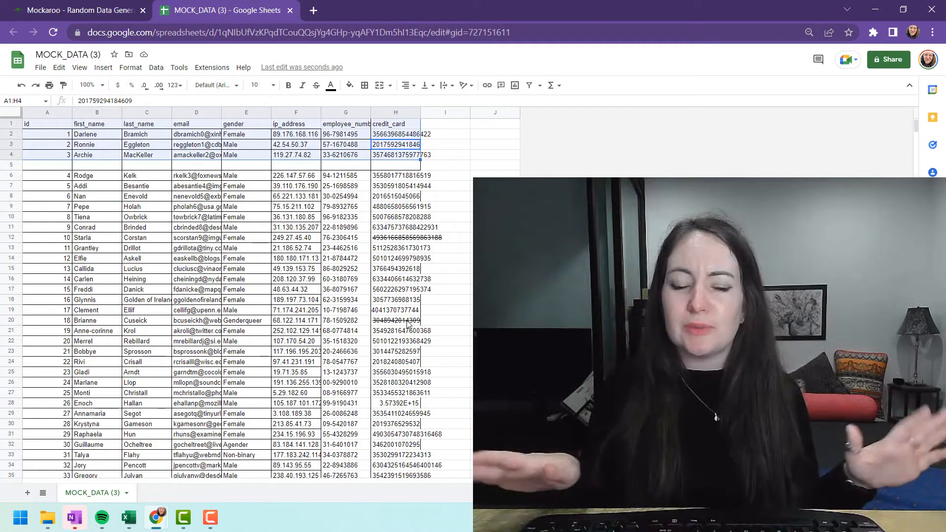
key(ctrl+shift+minus)
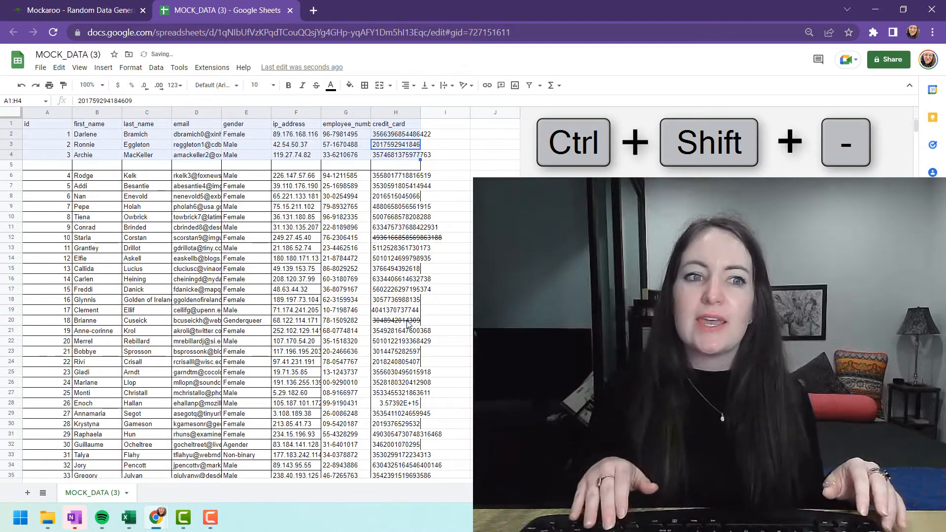
- Add an outer border around each of the single cells G2 and F3
key(Up)
key(Left)
key(ctrl+shift+7)
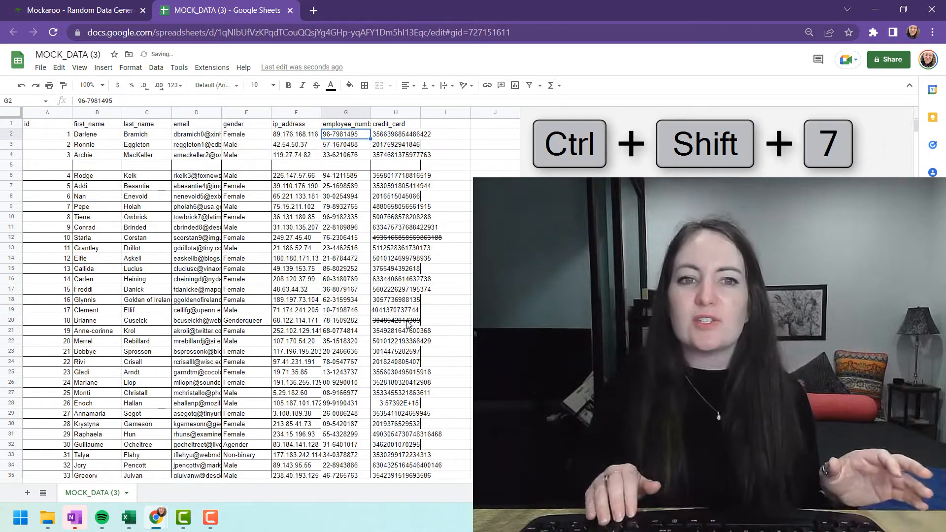
key(Left)
key(Down)
key(Down)
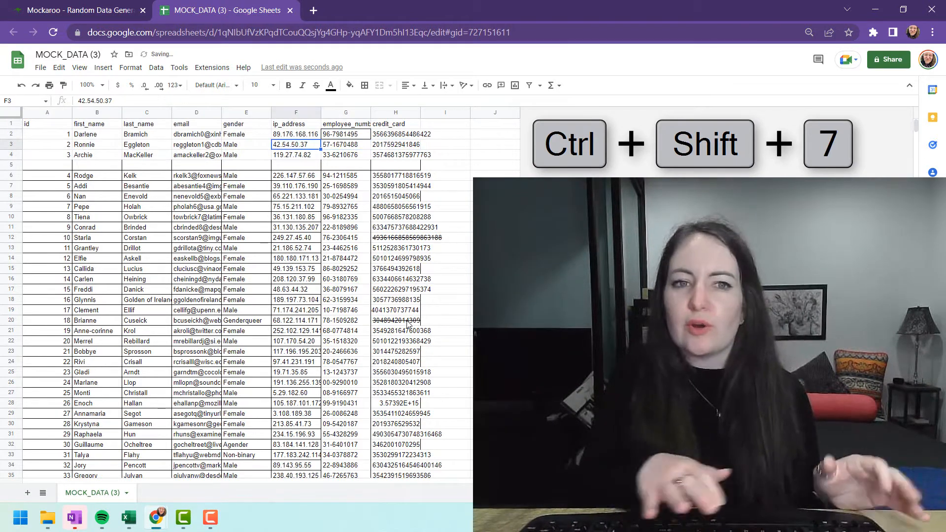
key(ctrl+shift+7)
key(Up)
key(Up)
key(Left)
key(Left)
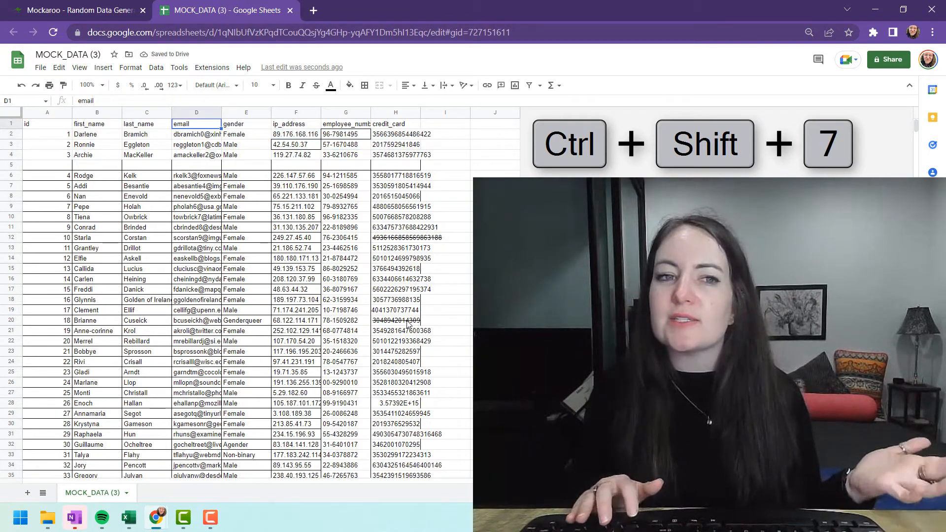
key(Down)
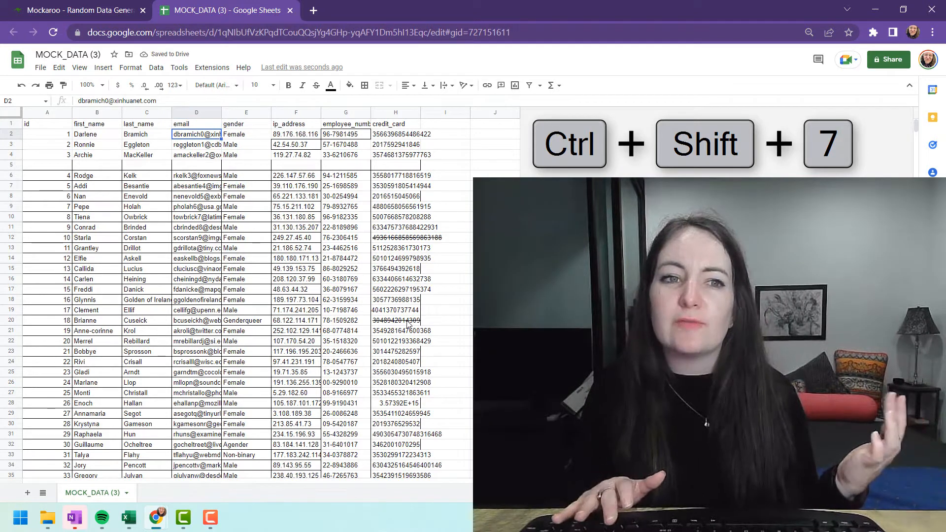
key(Right)
key(Right)
key(Right)
key(Right)
key(Right)
key(Right)
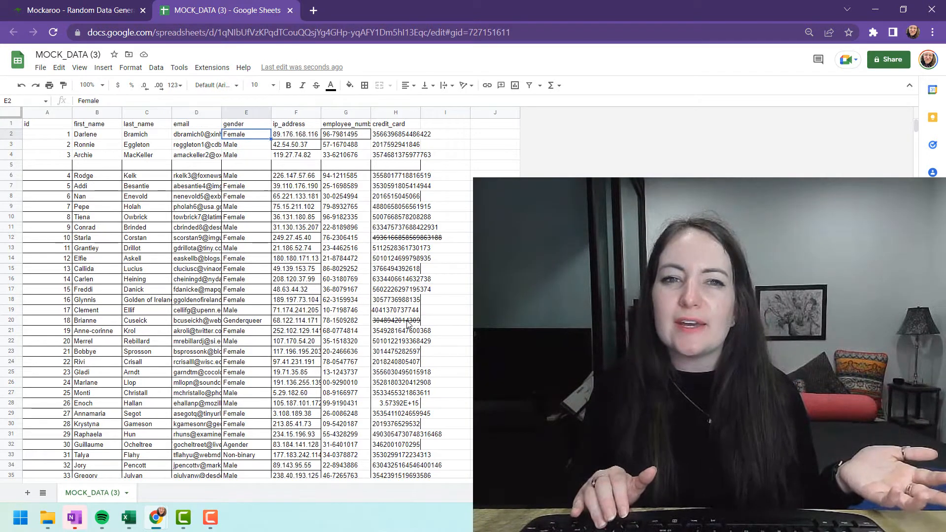
key(Left)
key(Left)
key(Down)
key(Down)
key(Down)
key(Down)
key(Down)
key(Down)
key(Down)
key(Down)
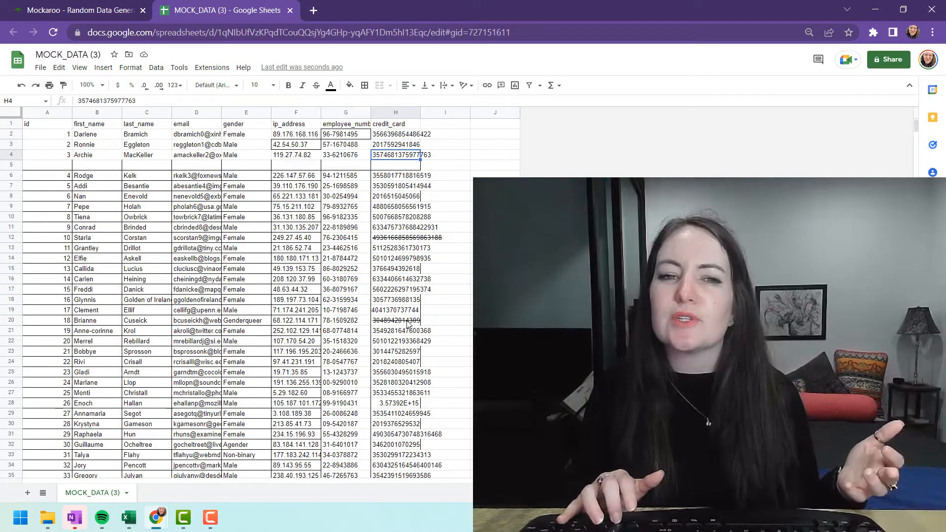
key(Down)
key(Down)
key(Down)
key(Down)
key(Down)
key(Up)
key(Up)
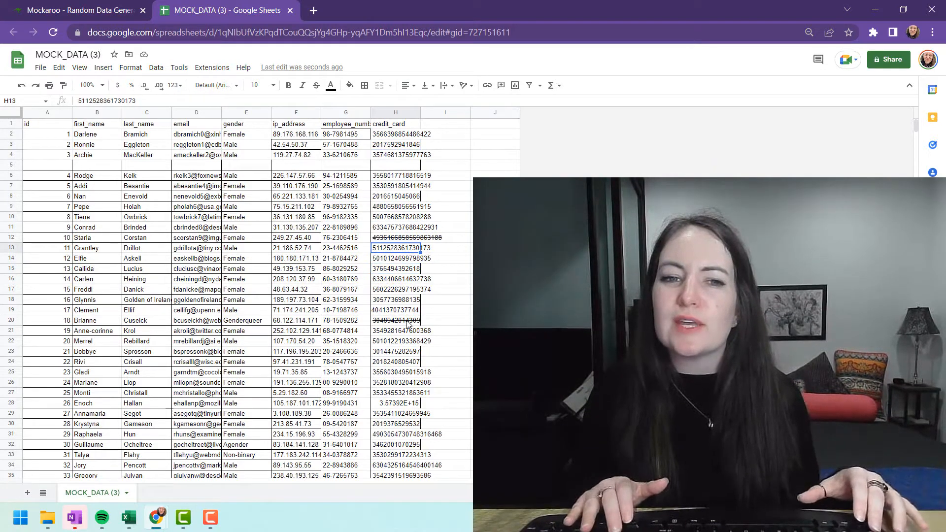
- Select cells H12:H22 in the credit_card column and open the list of additional number formats
key(Up)
key(shift+Down)
key(shift+Down)
key(shift+Down)
key(shift+Down)
key(shift+Down)
key(shift+Down)
key(shift+Down)
key(shift+Down)
key(shift+Down)
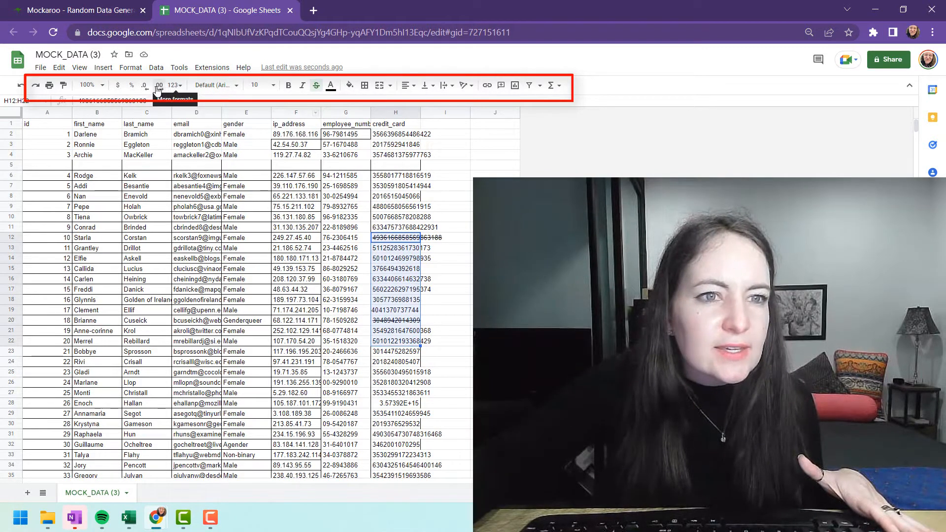
click(175, 85)
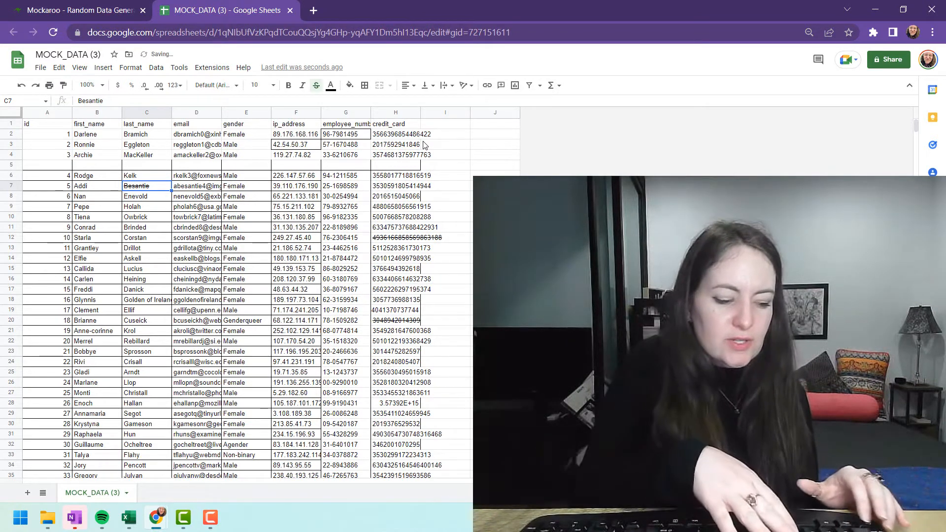
- Return to cell C7 in the last_name column and remove its strikethrough
key(Right)
key(Right)
key(Right)
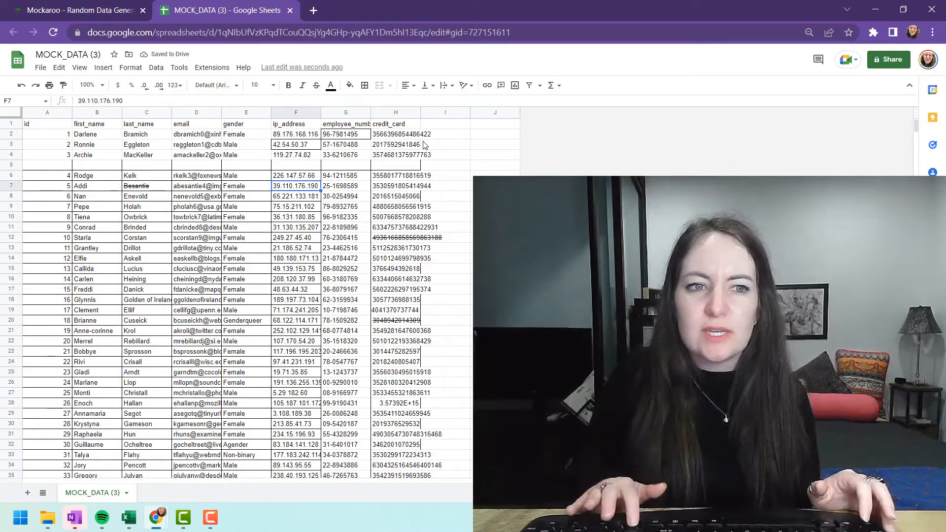
key(Left)
key(Left)
key(Left)
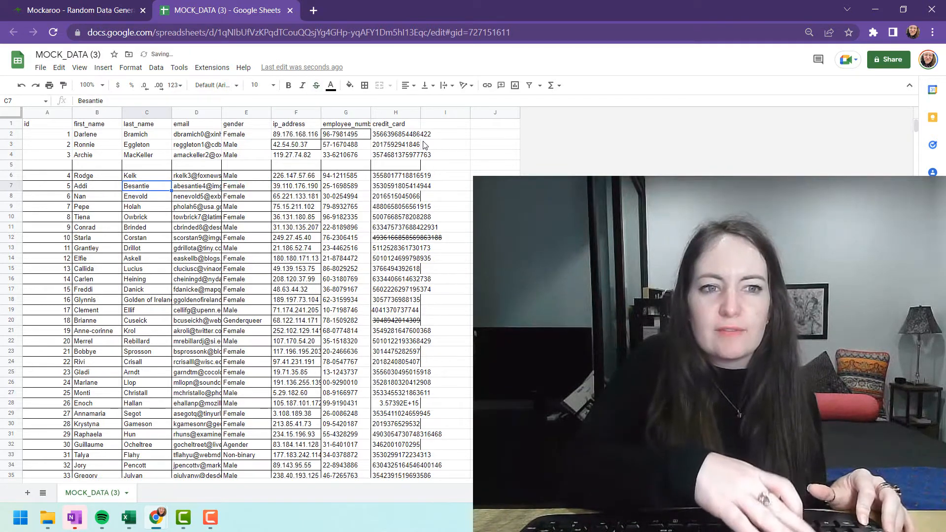
- Apply strikethrough to the credit_card values in H7:H1002, and remove the strikethrough from the same range
key(Right)
key(Right)
key(Right)
key(Right)
key(Right)
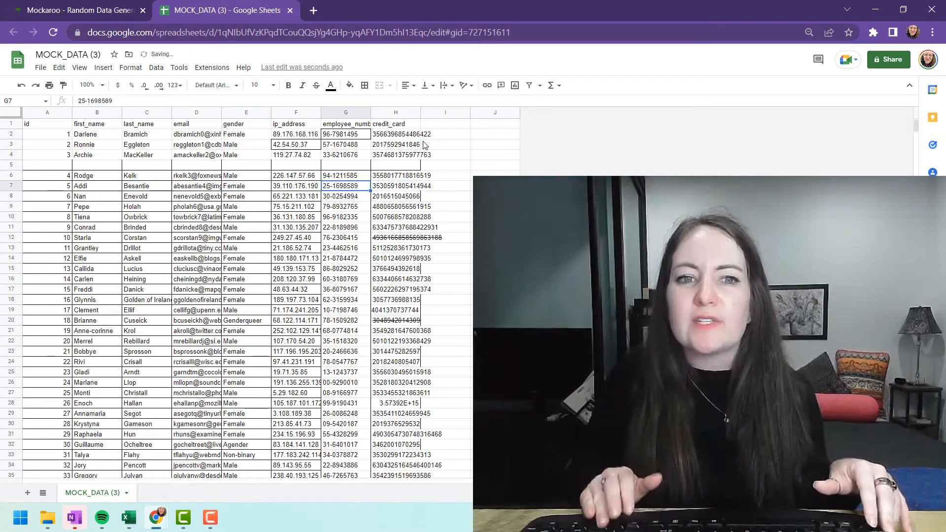
key(shift+Down)
key(ctrl+shift+Down)
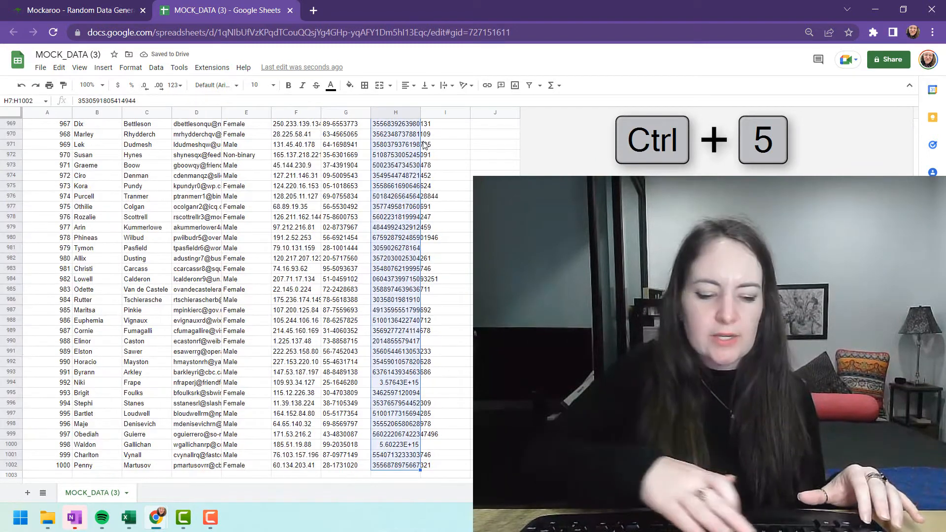
key(alt+shift+5)
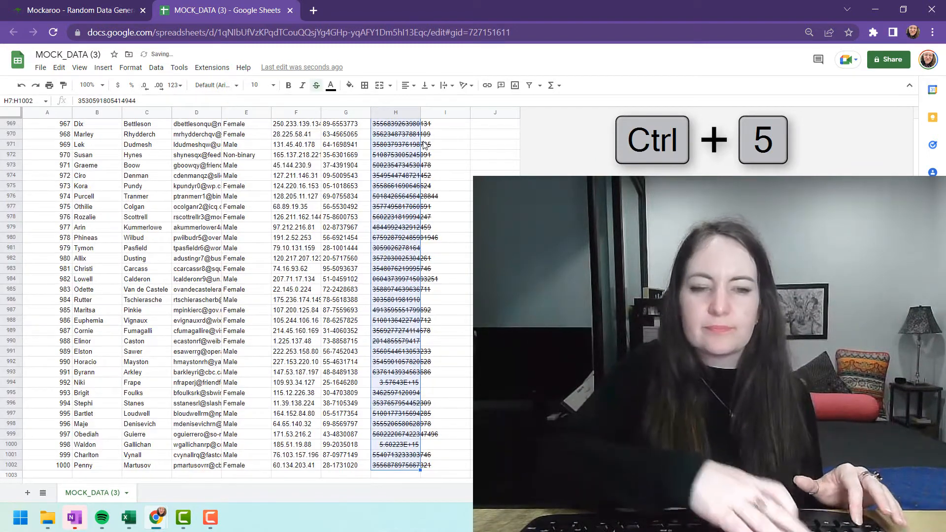
key(ctrl+5)
- Insert a checkbox into the empty cell J2, beyond the credit_card data
key(Up)
key(Up)
key(Up)
key(Up)
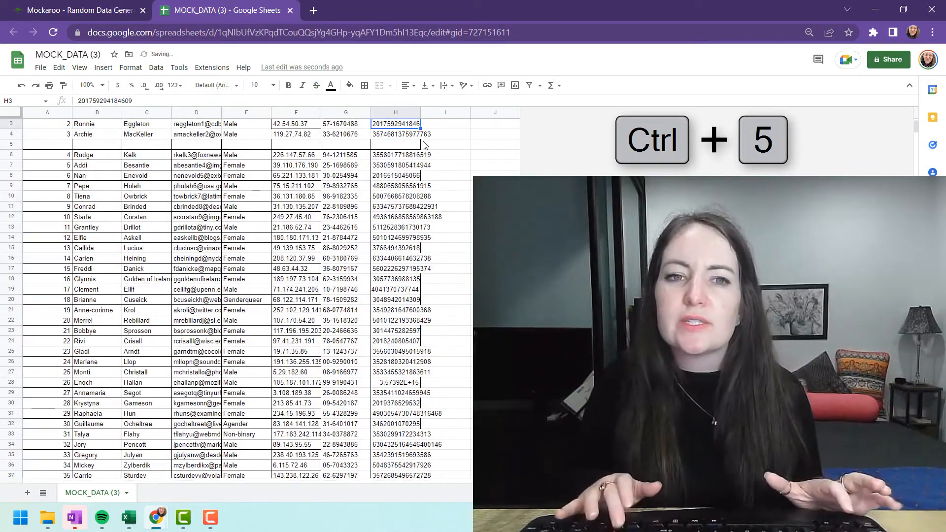
key(Up)
key(Up)
key(Right)
key(Down)
key(Right)
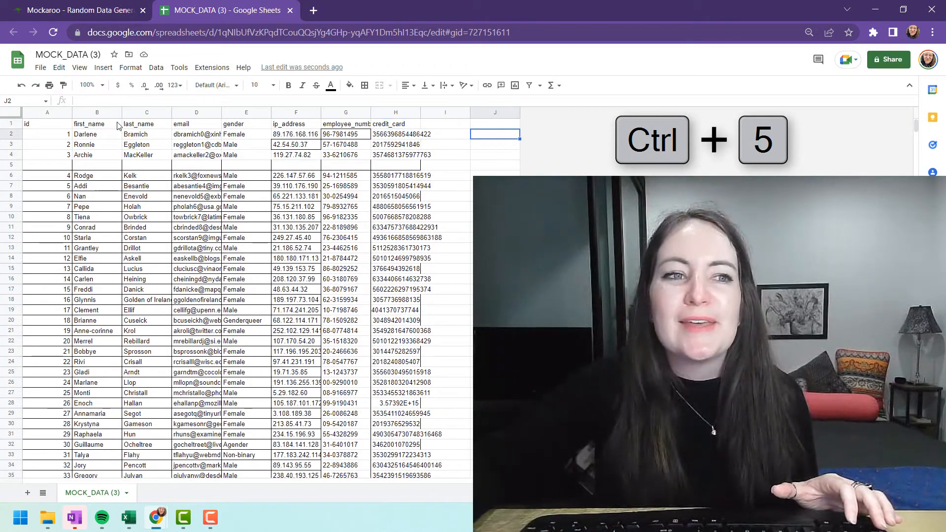
click(99, 69)
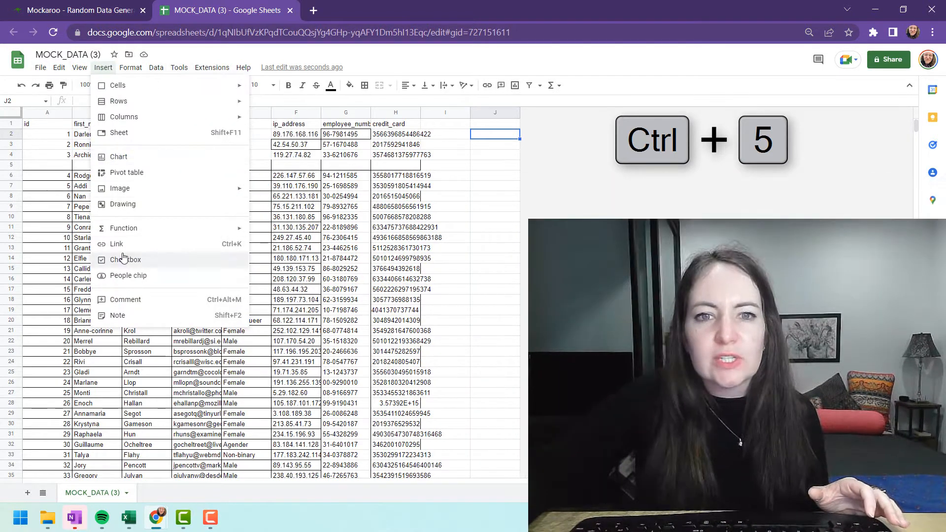
click(127, 259)
- Extend the checkbox in J2 down through cell J6
key(shift+Down)
key(shift+Down)
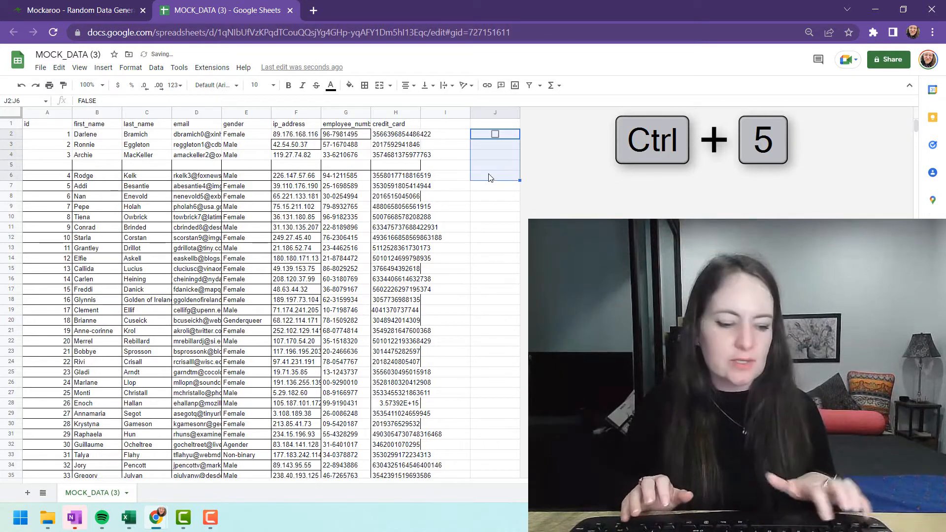
key(shift+Up)
key(shift+Up)
key(shift+Up)
key(shift+Up)
- Duplicate the checkboxes of column J into cells K2:K6 of column K
key(ctrl+space)
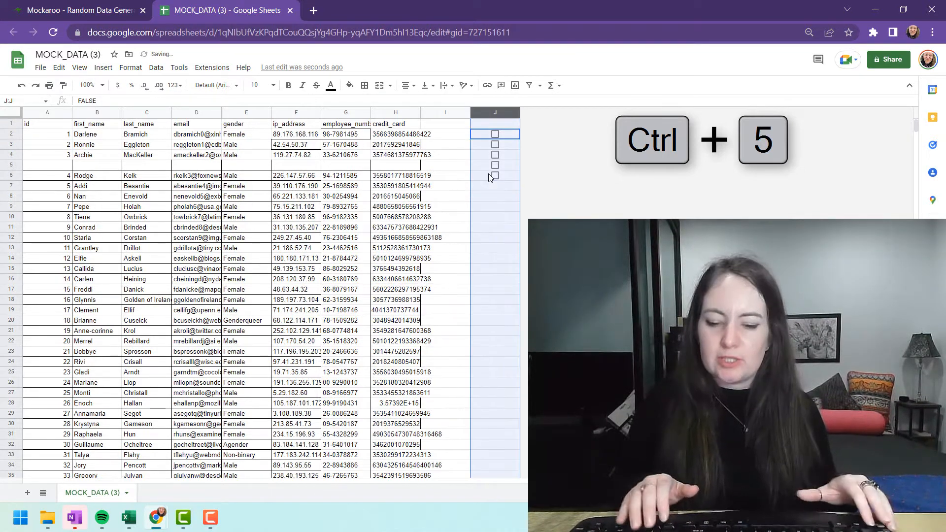
key(ctrl+shift+=)
key(Right)
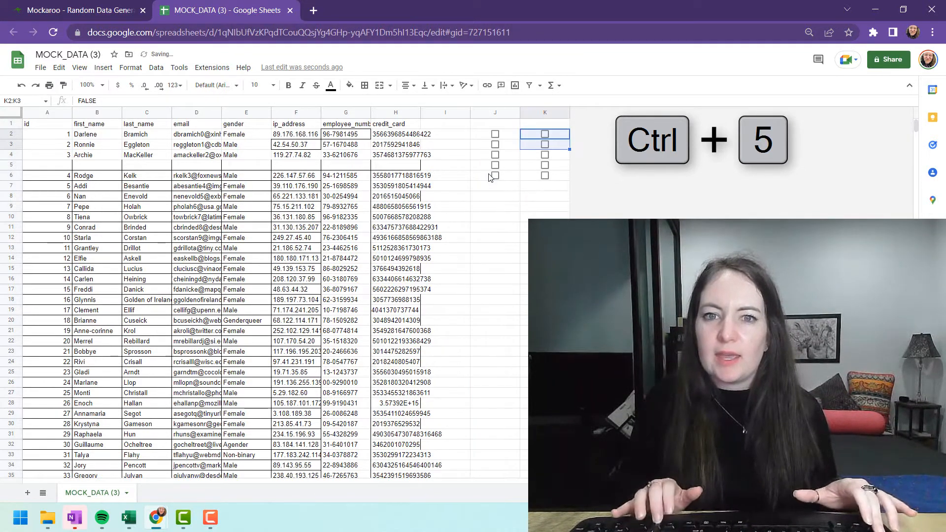
- Clear the checkboxes from K2:K5 and enter "record video" in K2 with strikethrough
key(shift+Down)
key(shift+Down)
key(Down)
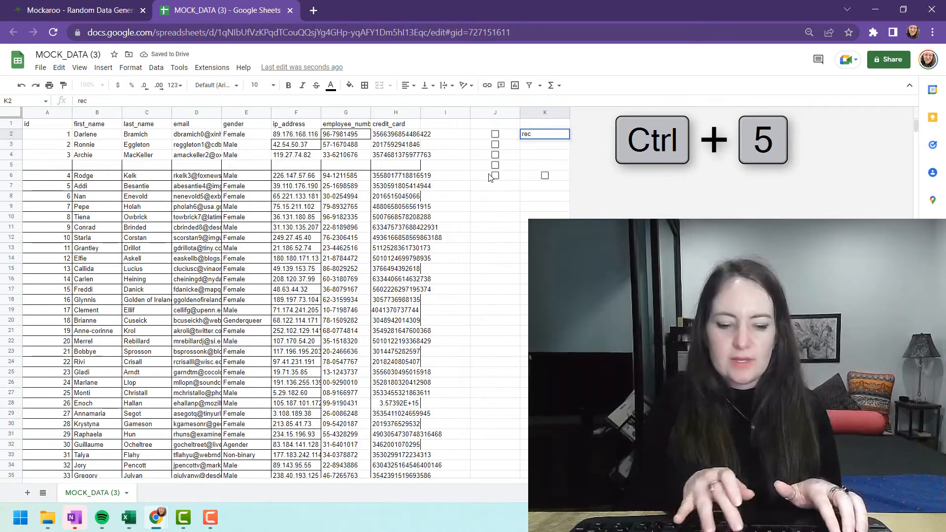
key(Return)
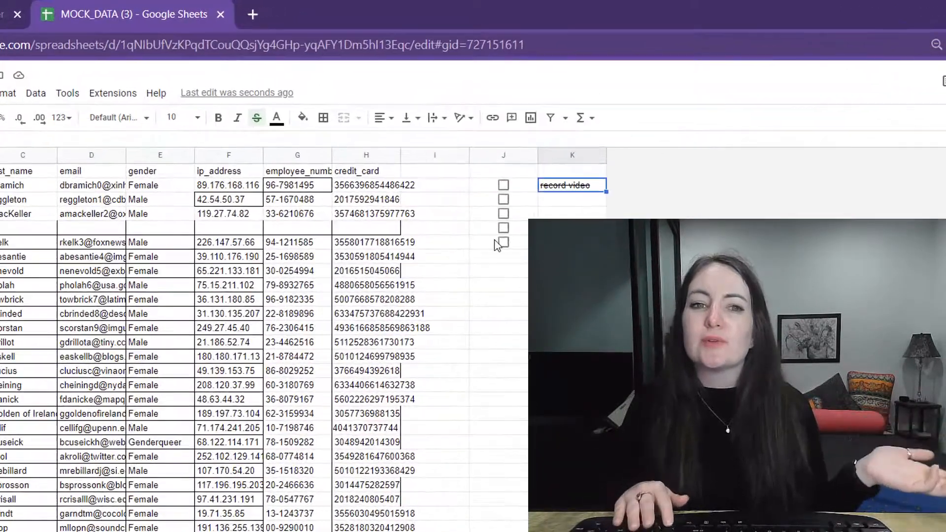
- Remove all borders from cells H2:H6 in the credit_card column
key(Left)
key(Left)
key(Left)
key(Left)
key(Right)
key(shift+Down)
key(shift+Down)
key(shift+Down)
key(shift+Down)
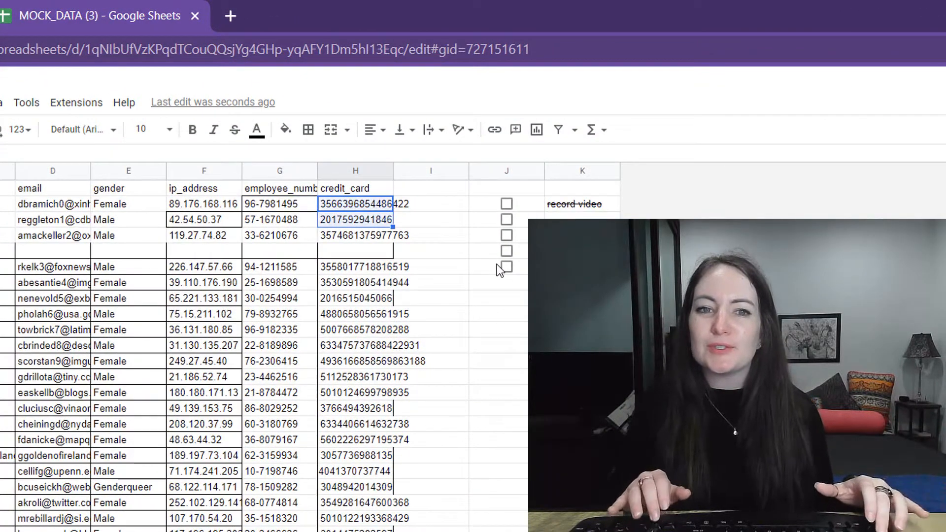
key(ctrl+shift+minus)
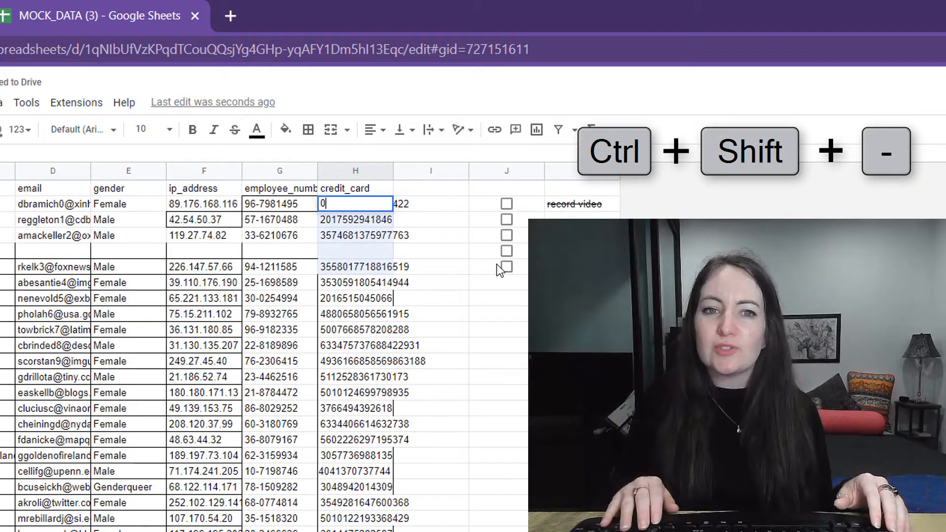
- Add an outer border around the single cell H2 in the credit_card column
key(ctrl+shift+7)
key(ctrl+shift+7)
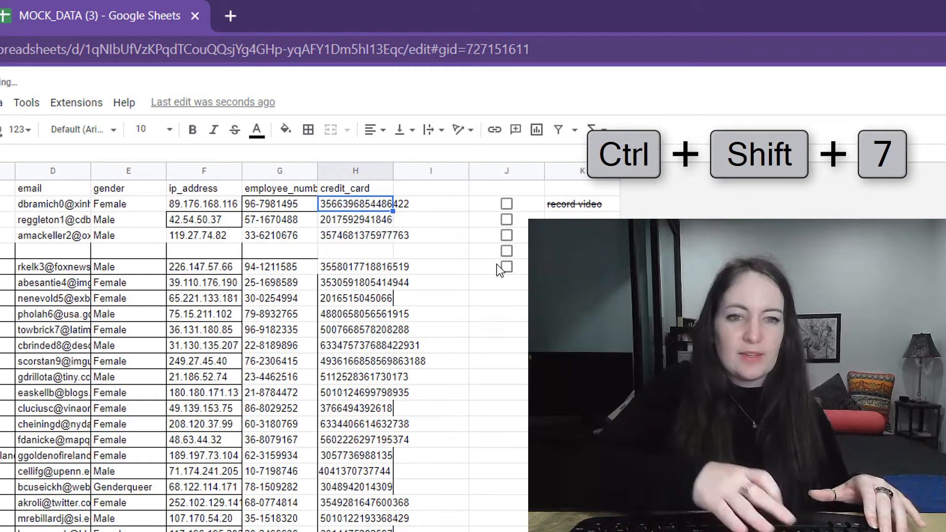
key(Down)
key(Down)
key(Up)
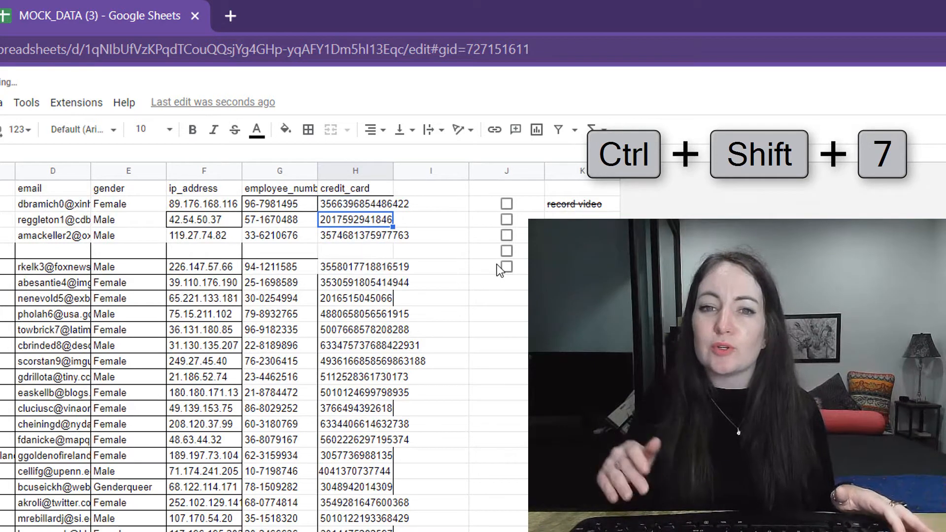
- Toggle the strikethrough on the "record video" text in K2 off and back on
key(Right)
key(Right)
key(Right)
key(Up)
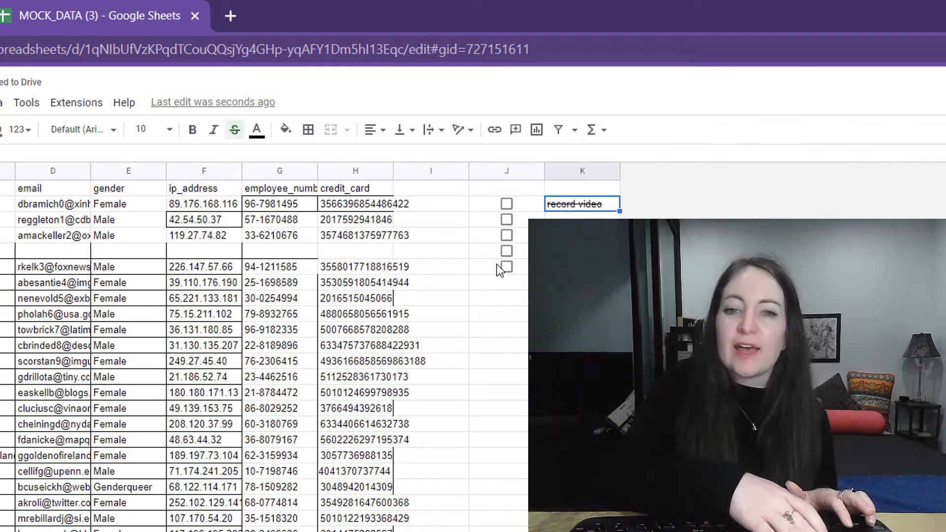
key(ctrl+5)
key(ctrl+5)
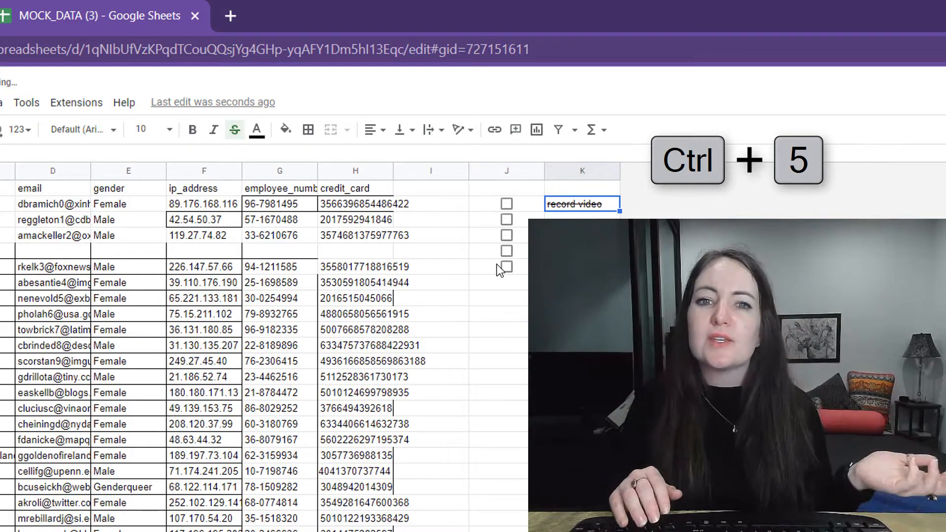
key(Left)
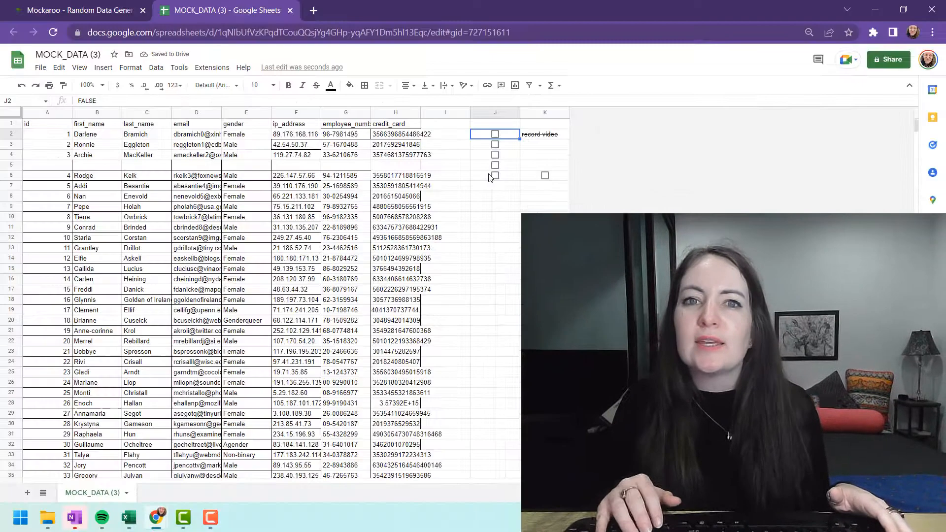